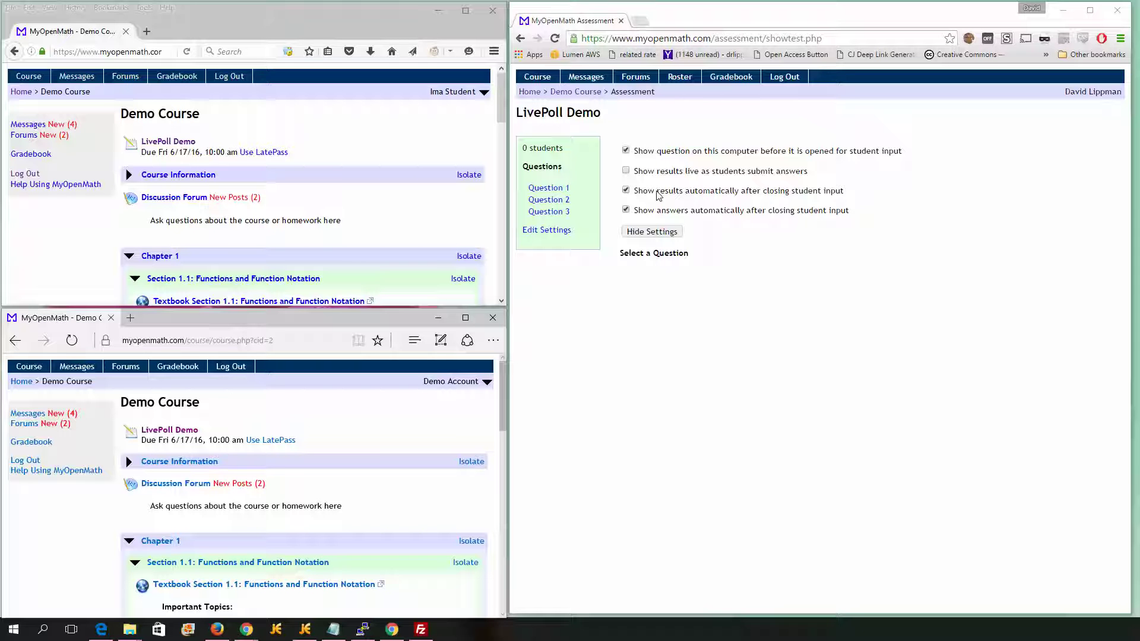
# Leave 'Show results live as students submit answers' unchecked and hide the LivePoll settings
pyautogui.click(625, 170)
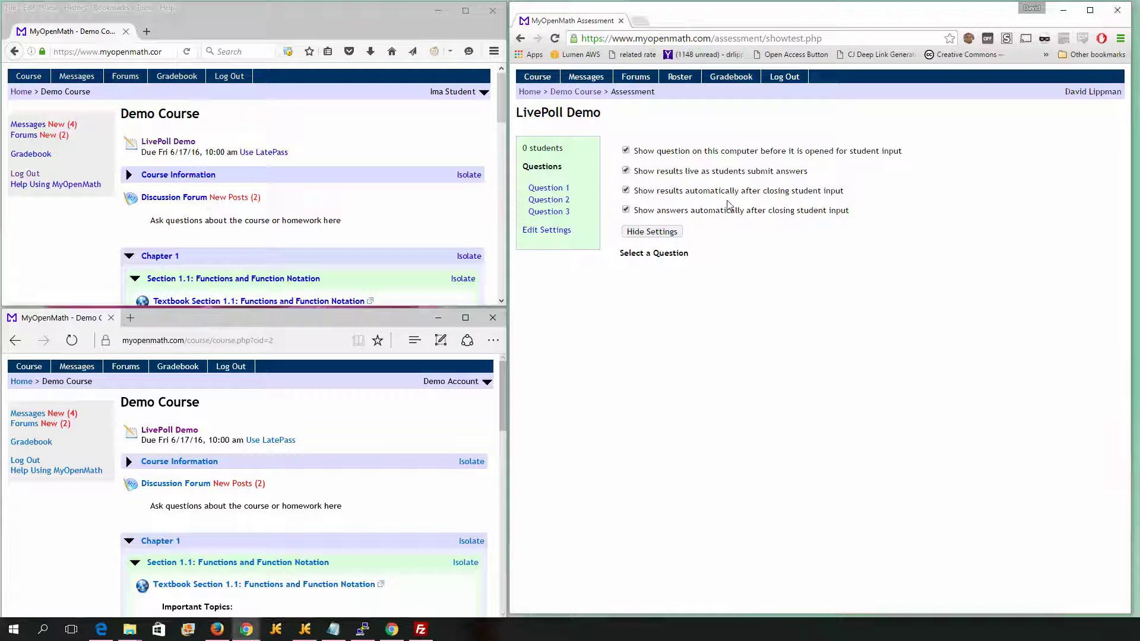
pyautogui.click(626, 170)
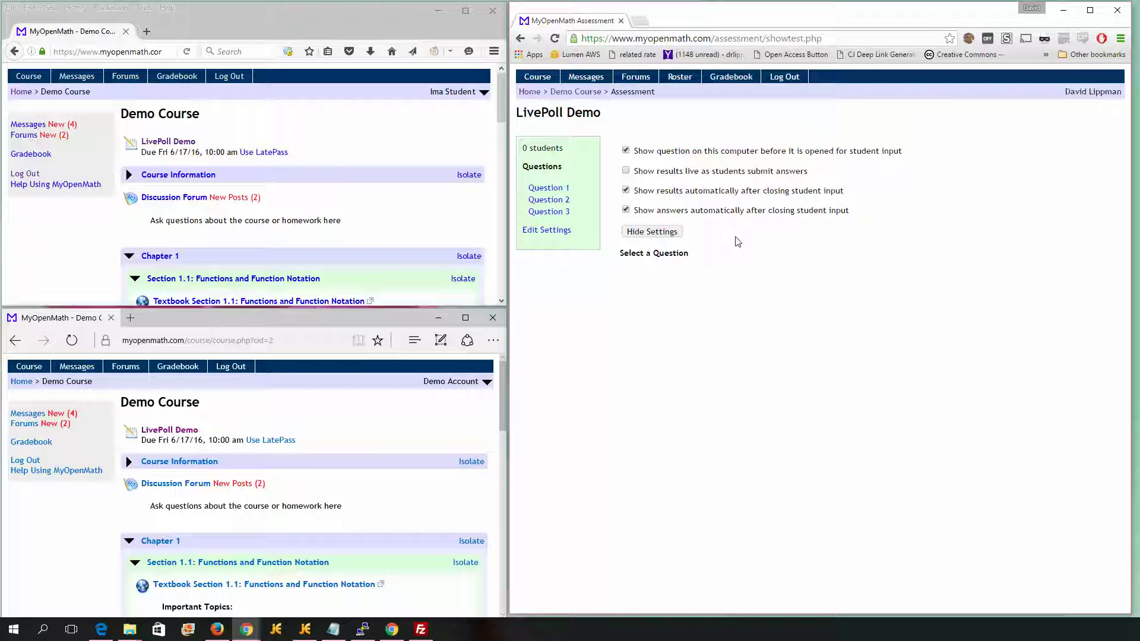
pyautogui.click(645, 232)
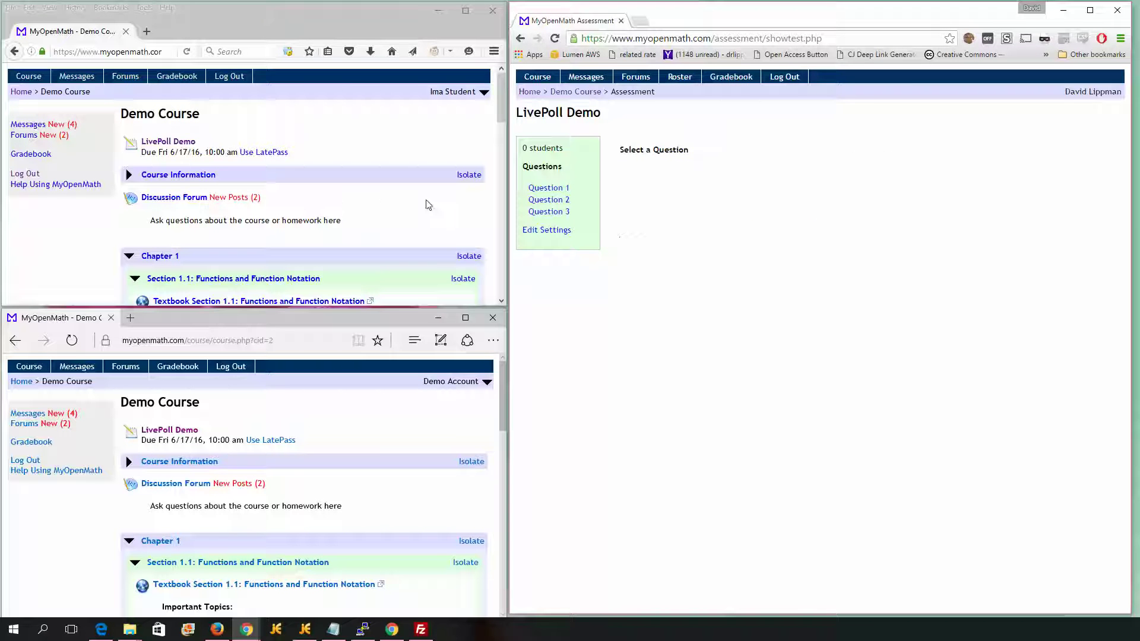
# Join the LivePoll Demo from both student windows, then load Question 1 as instructor
pyautogui.click(168, 143)
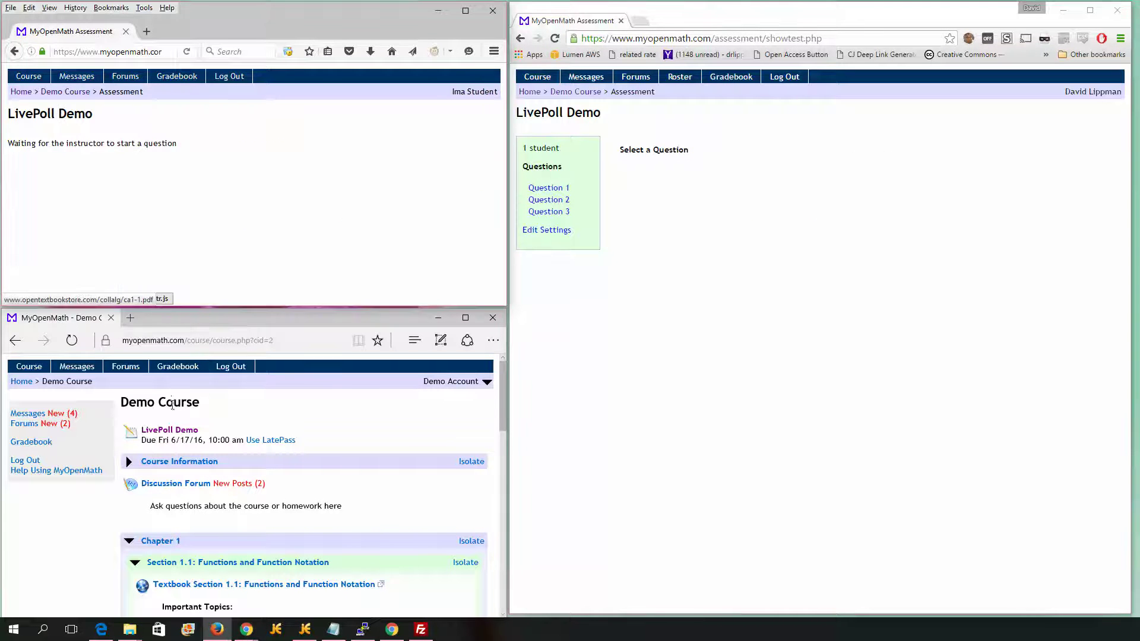
pyautogui.click(169, 430)
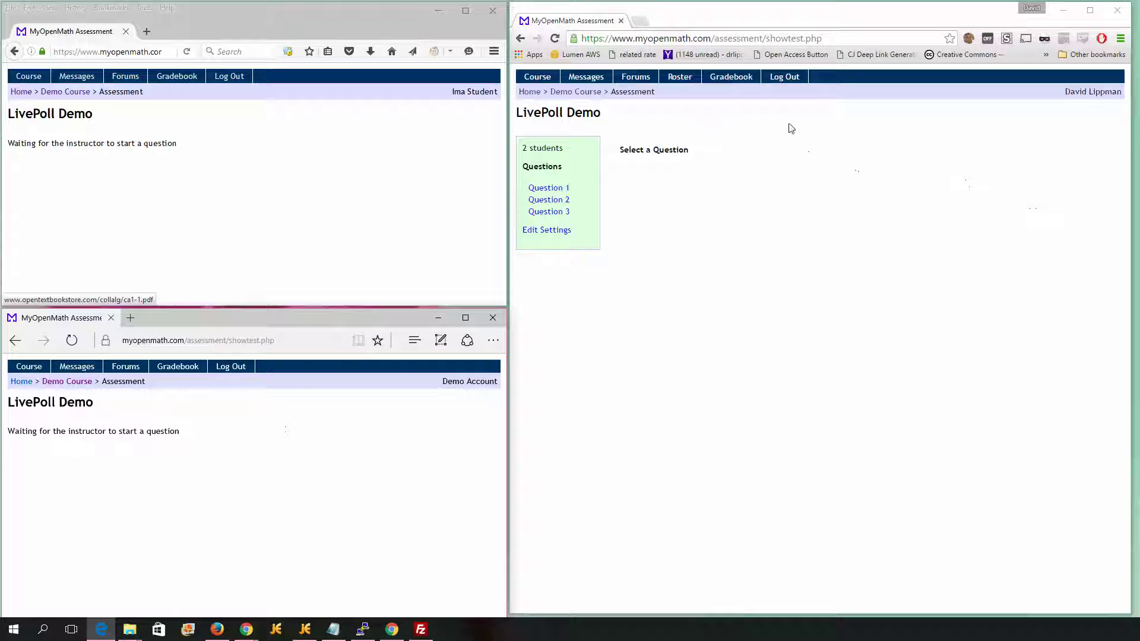
pyautogui.click(550, 188)
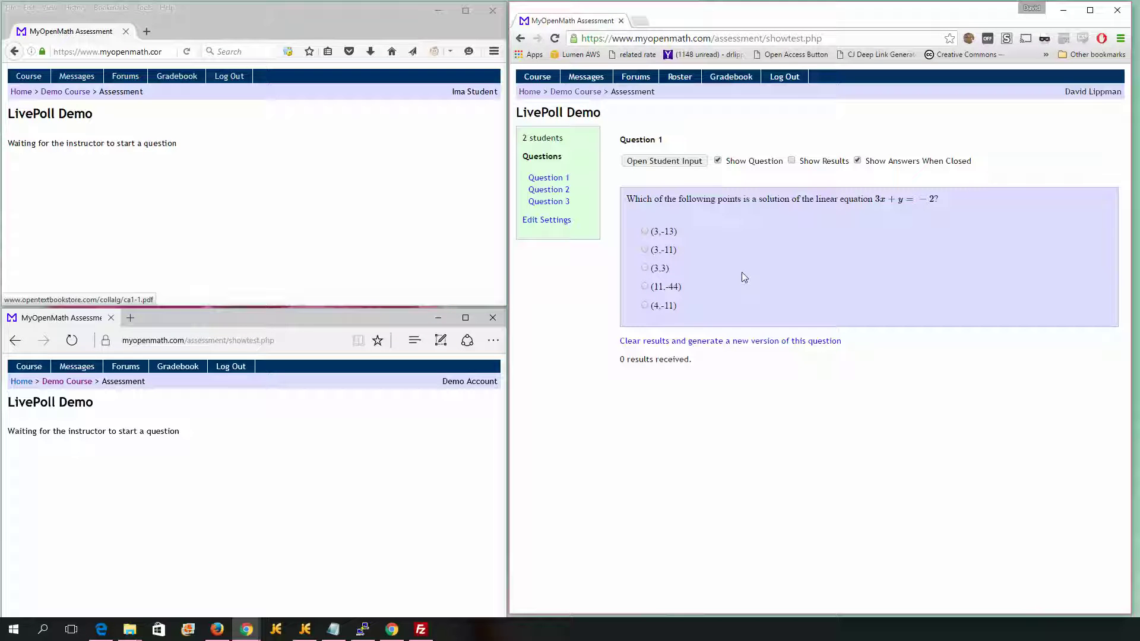
pyautogui.doubleClick(758, 166)
pyautogui.click(772, 172)
# Open Question 1 to students, show results, and submit (3,-11) as the first student
pyautogui.click(665, 165)
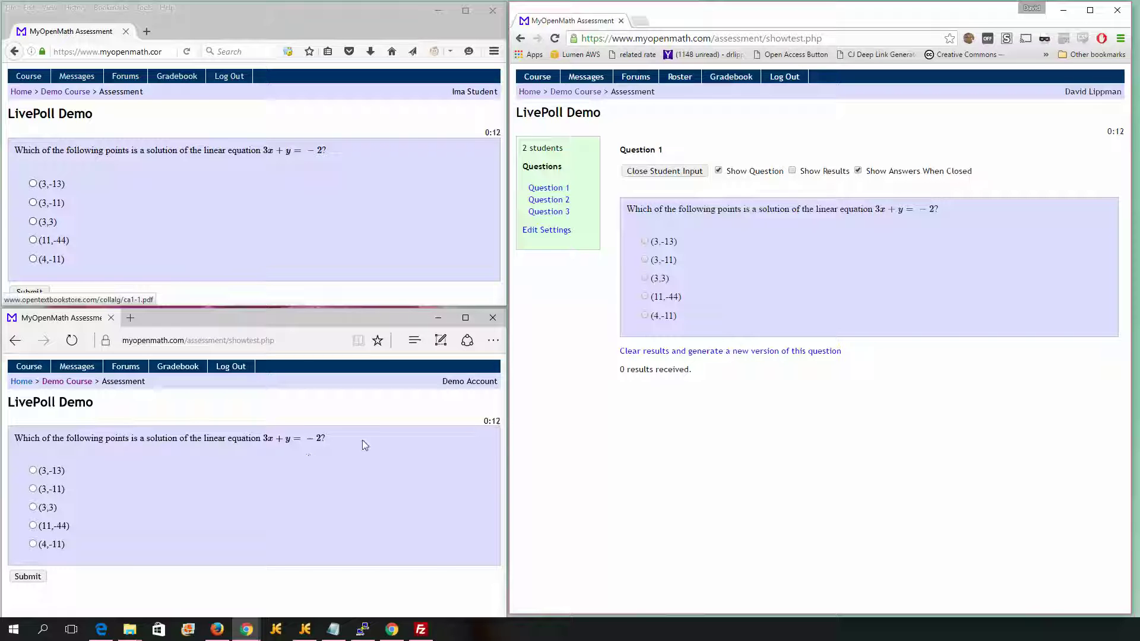
pyautogui.click(792, 170)
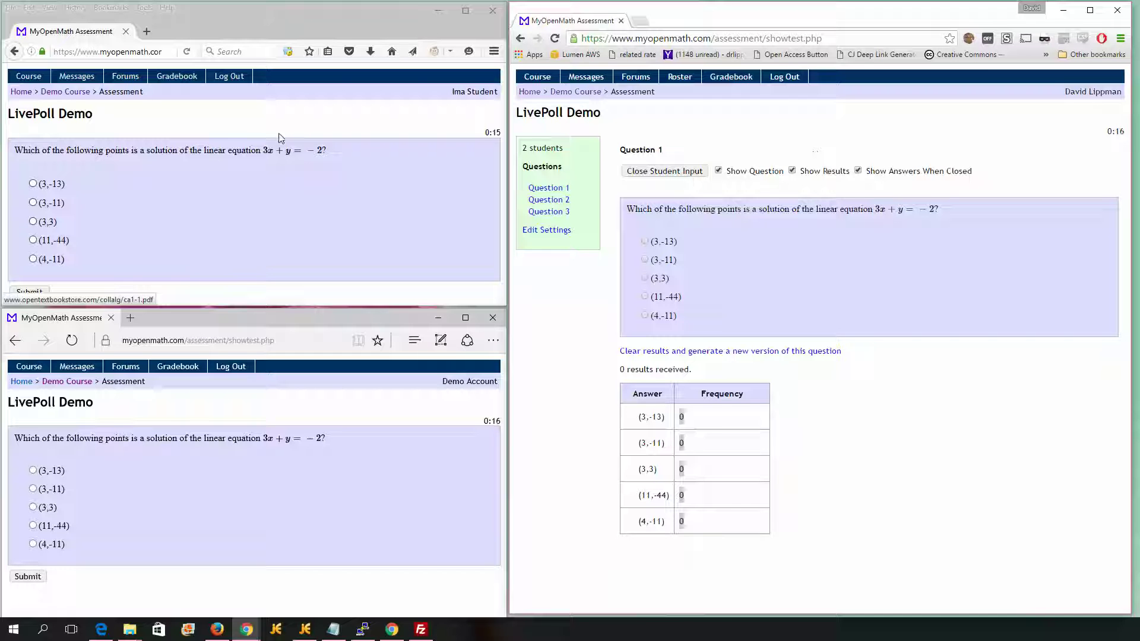
pyautogui.click(280, 136)
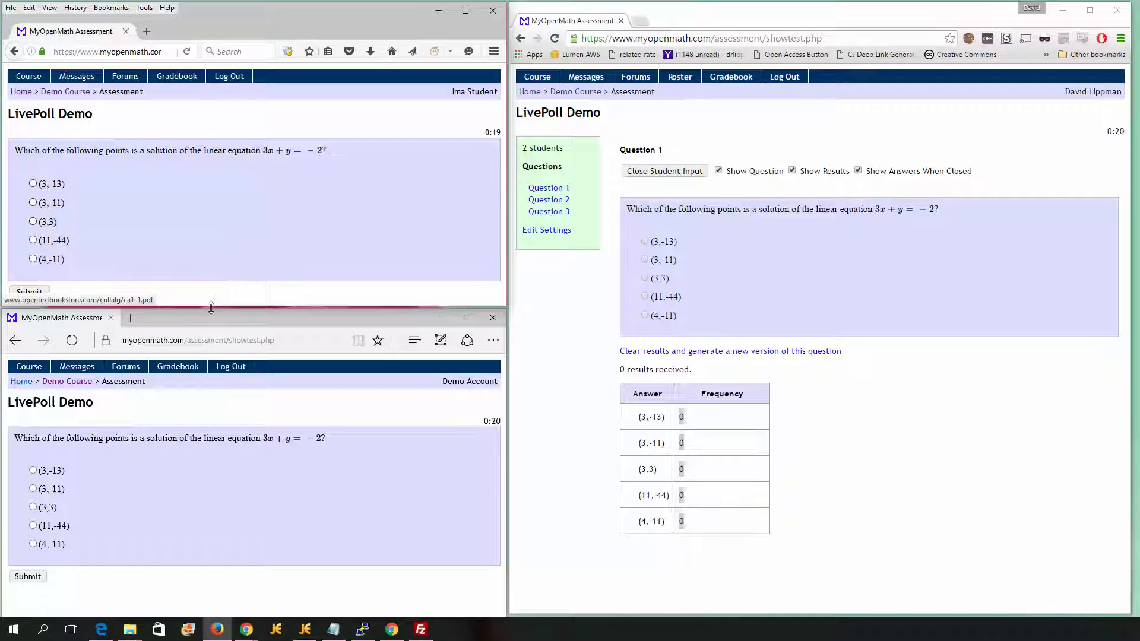
pyautogui.moveTo(211, 307); pyautogui.dragTo(211, 313)
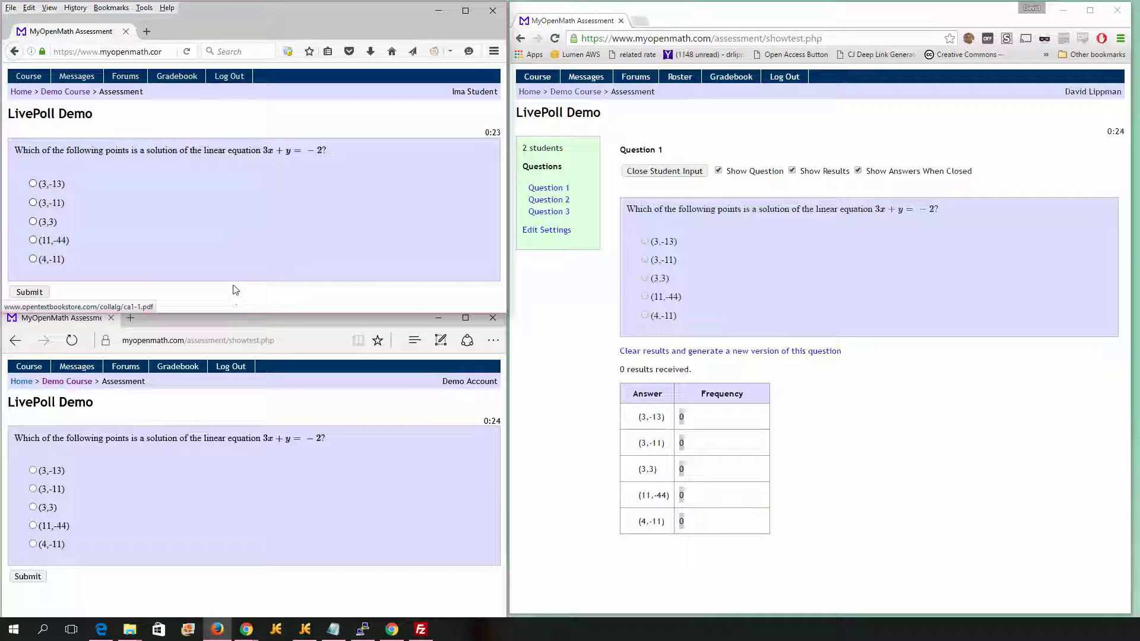
pyautogui.click(32, 203)
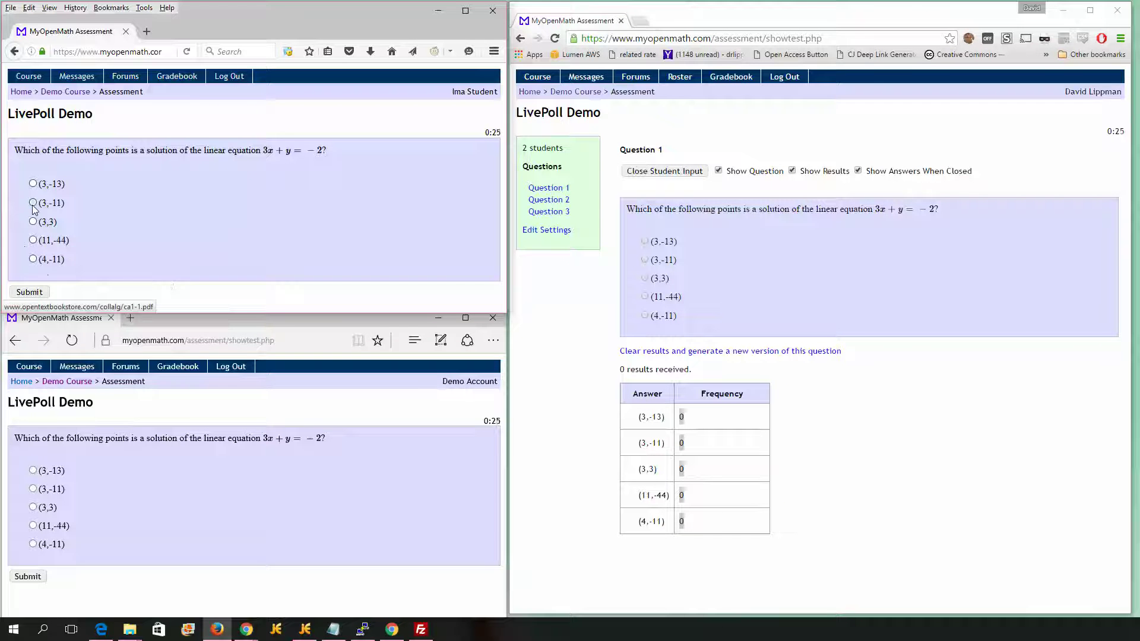
pyautogui.click(36, 292)
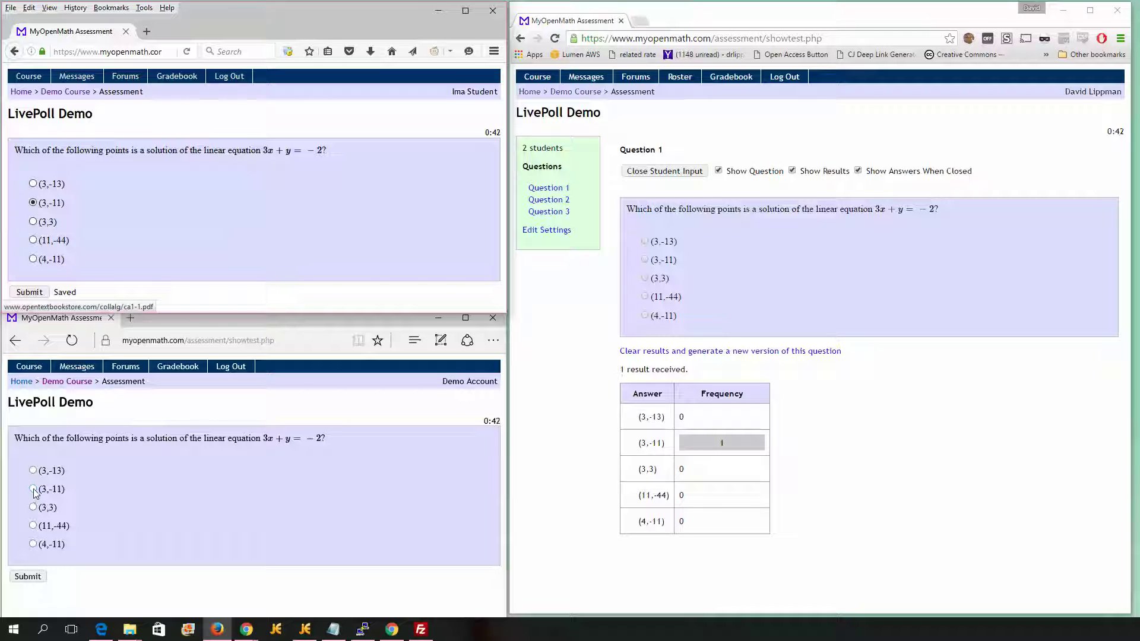
# Submit (4,-11) as the second student and change the first student's answer to (3,3)
pyautogui.click(33, 544)
pyautogui.click(37, 577)
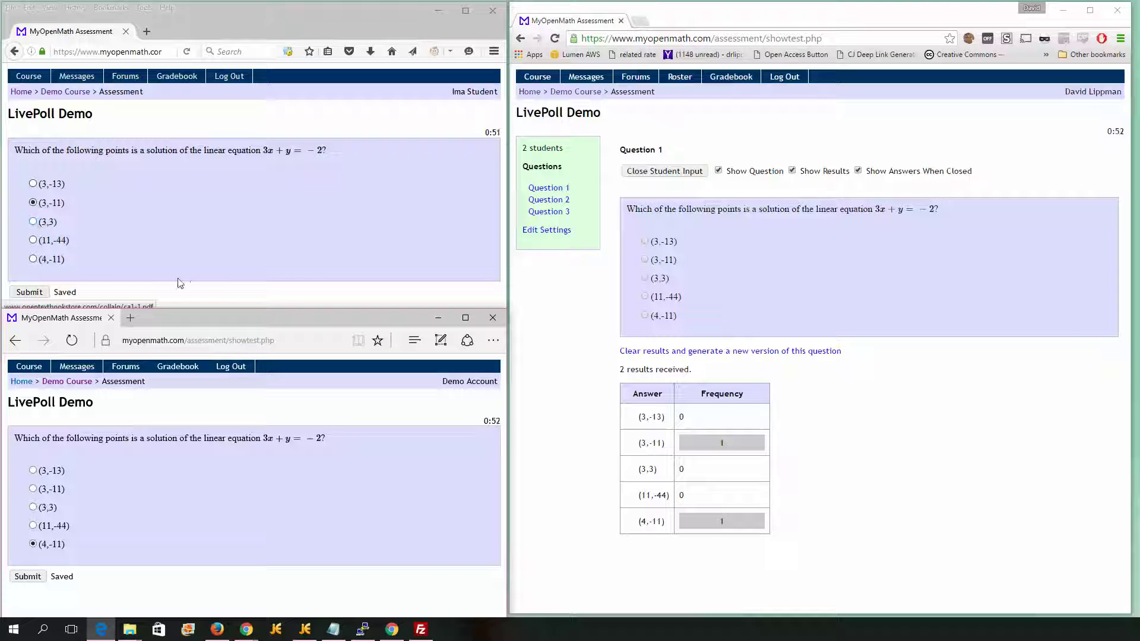
pyautogui.click(34, 222)
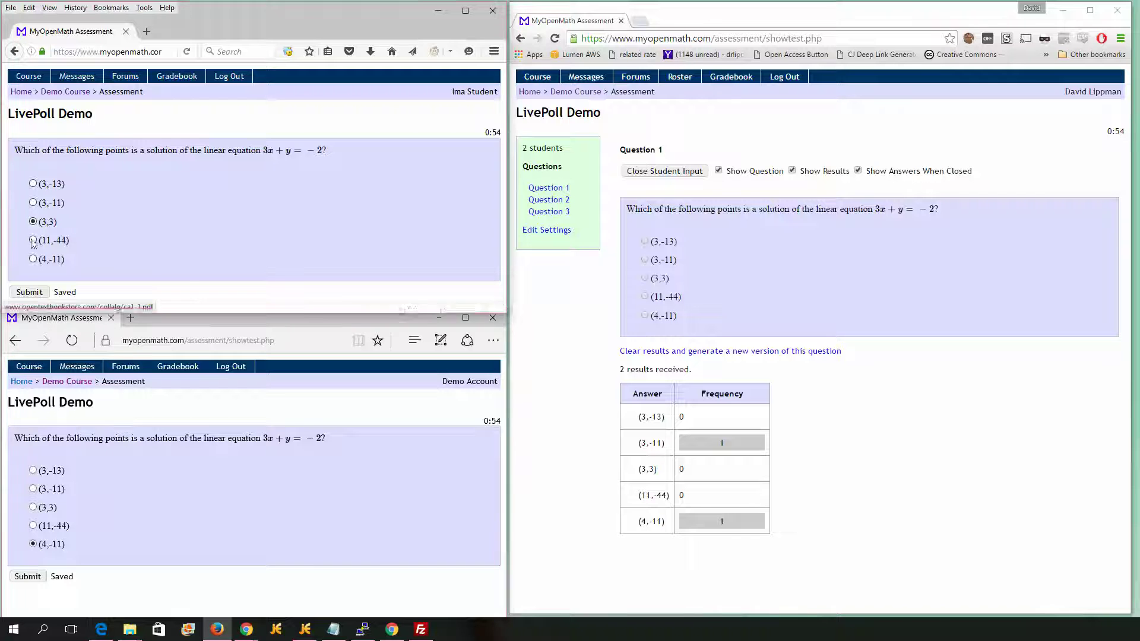
pyautogui.click(36, 295)
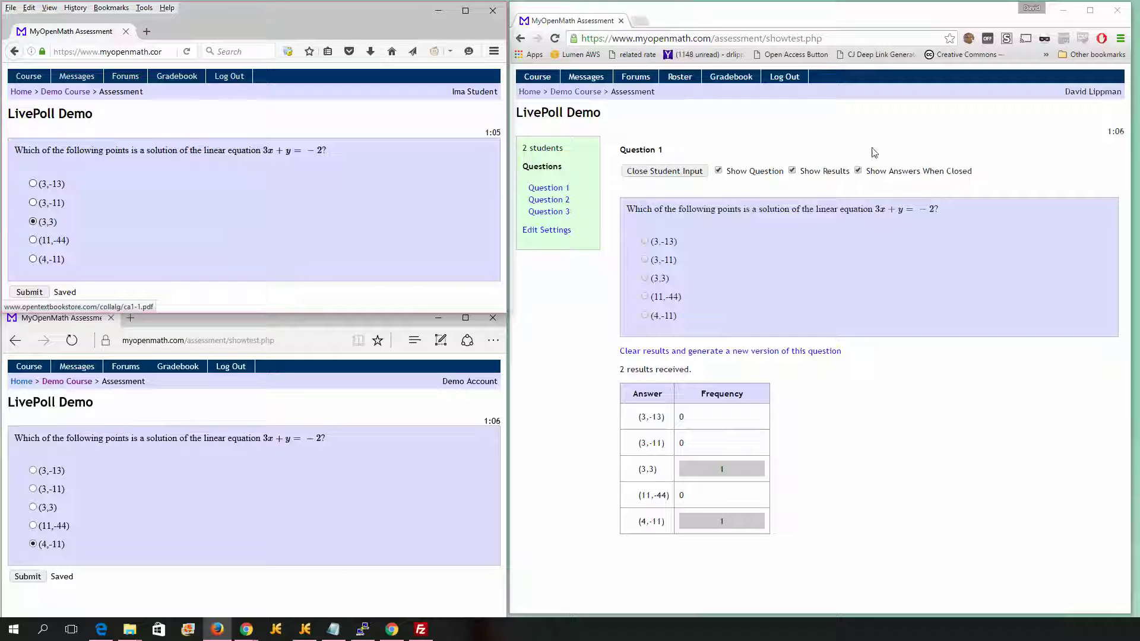
# Close Question 1, show correct answers, then generate the new 4x+y=4 version and reopen input
pyautogui.click(652, 173)
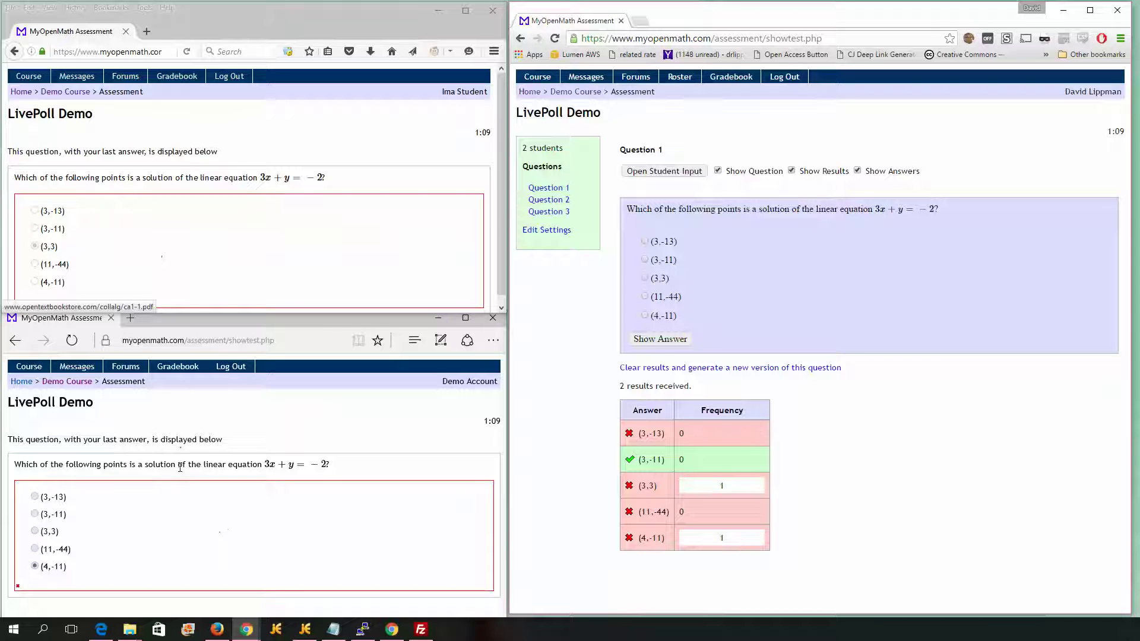
pyautogui.click(858, 171)
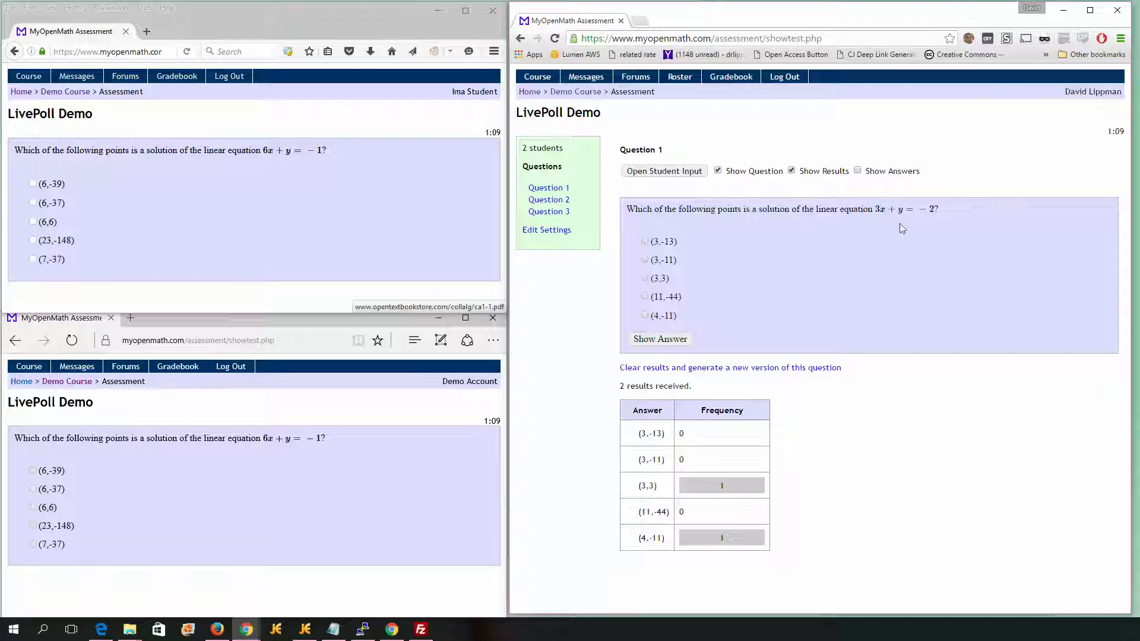
pyautogui.click(898, 173)
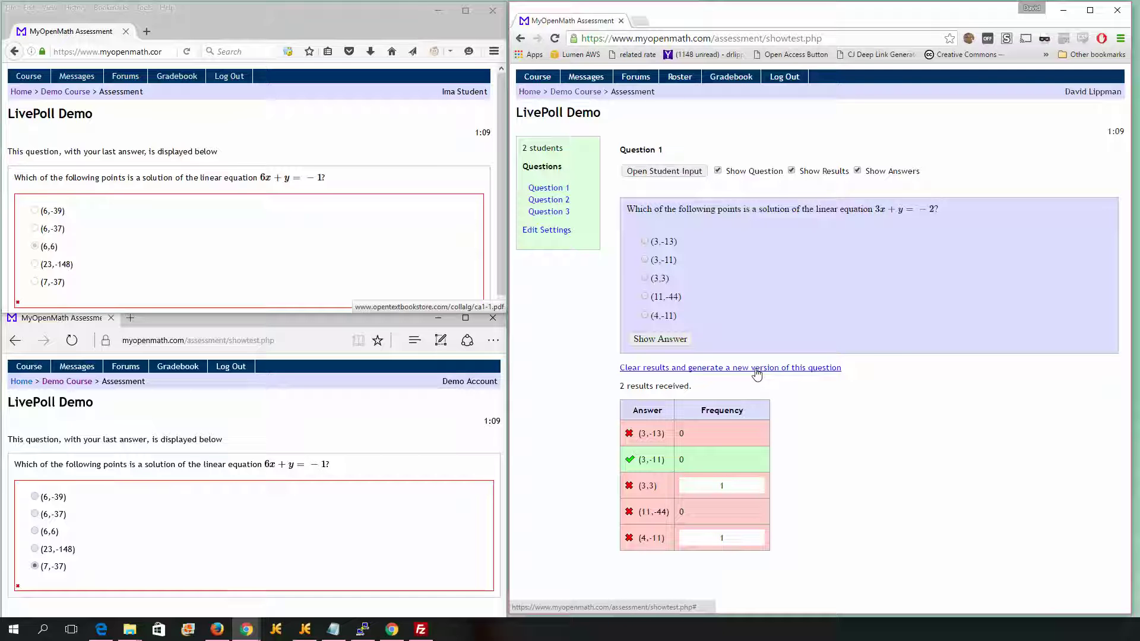
pyautogui.click(757, 373)
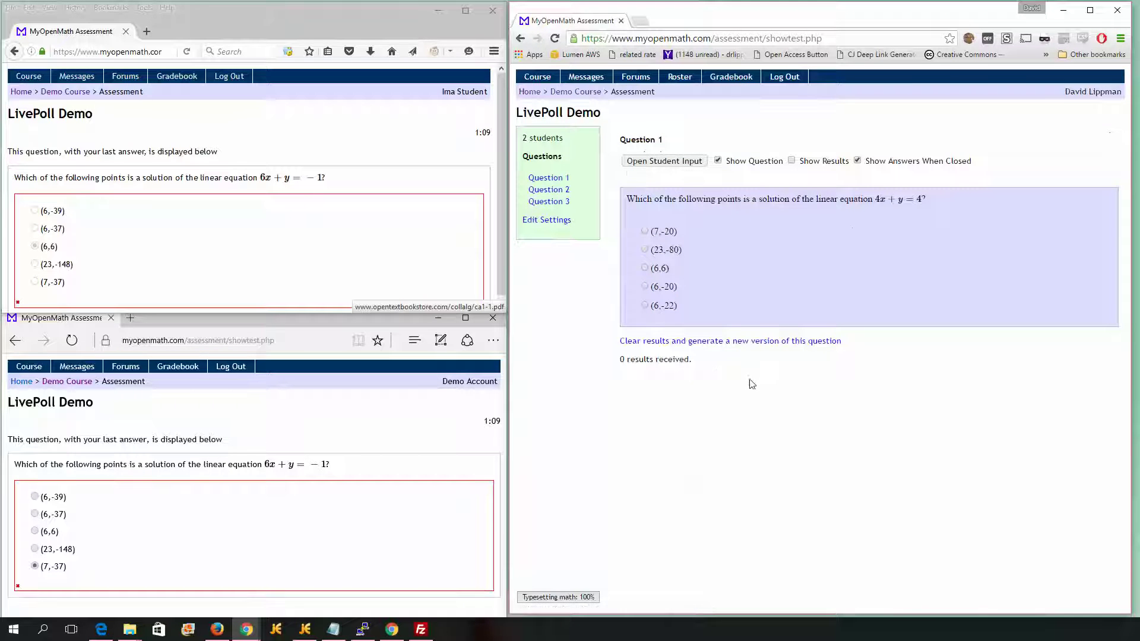
pyautogui.click(674, 162)
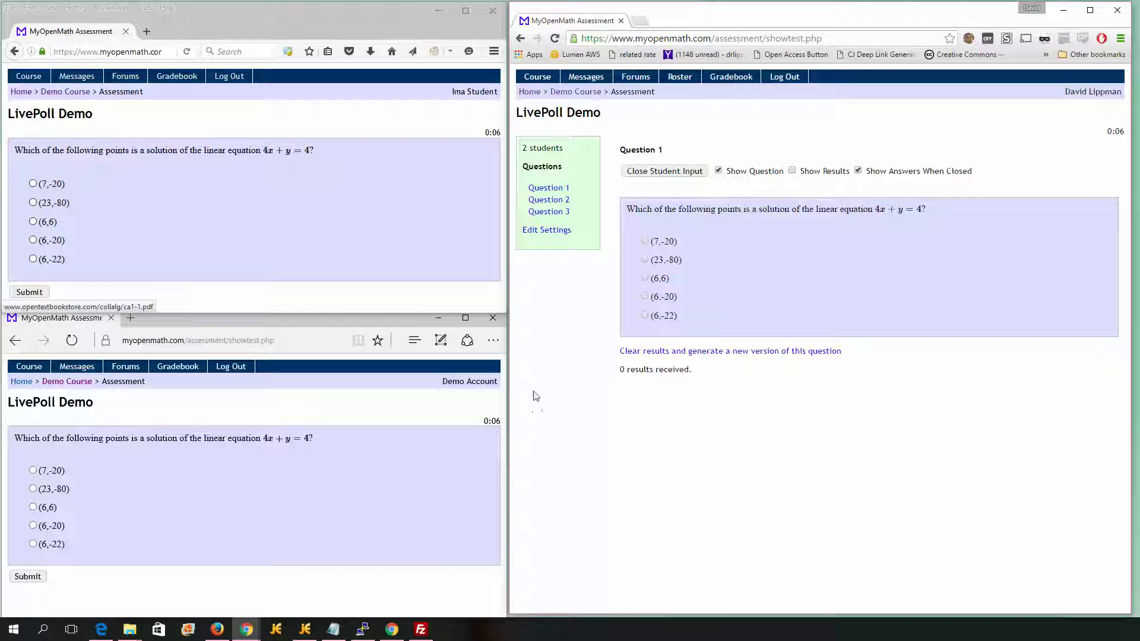
# Open Question 2 to students, submit 3/2x-2 as the first student, and show results
pyautogui.click(557, 202)
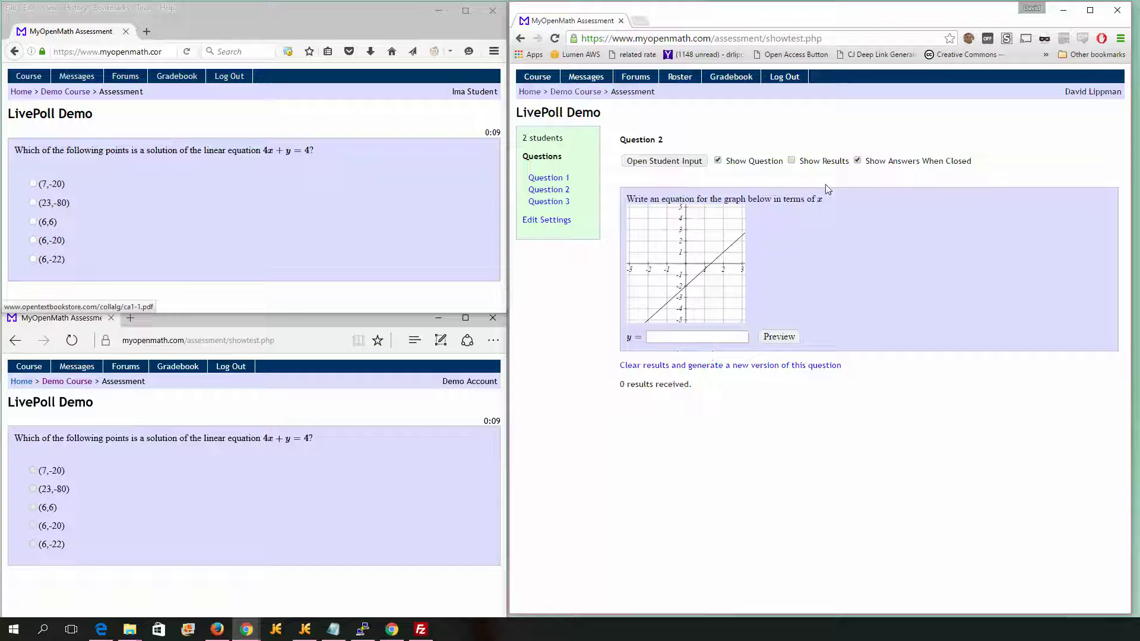
pyautogui.click(689, 166)
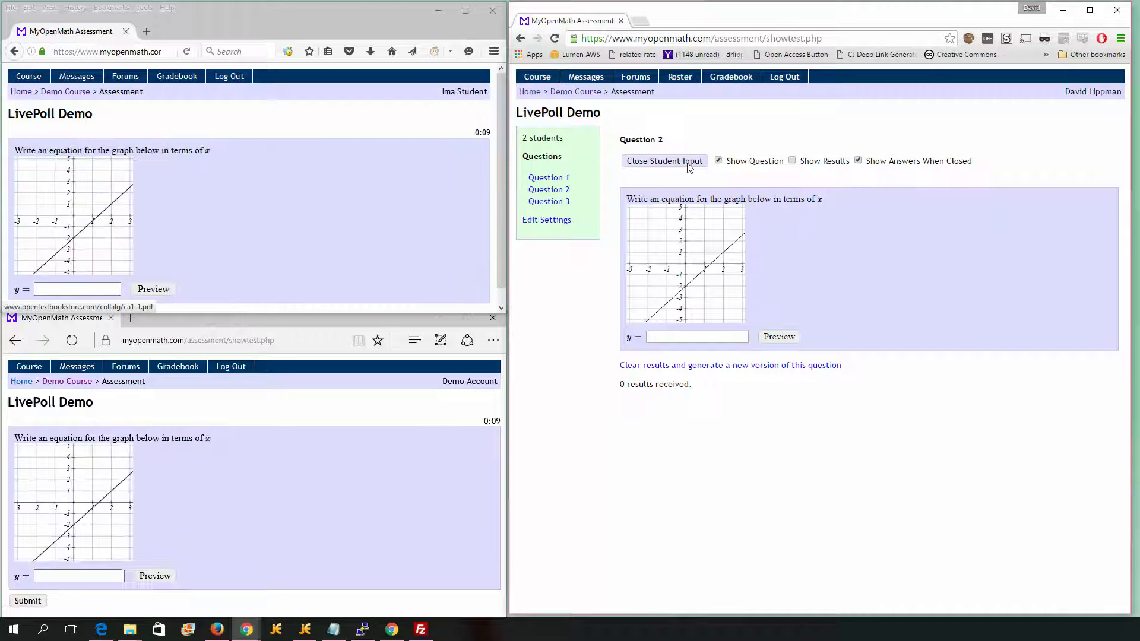
pyautogui.click(101, 288)
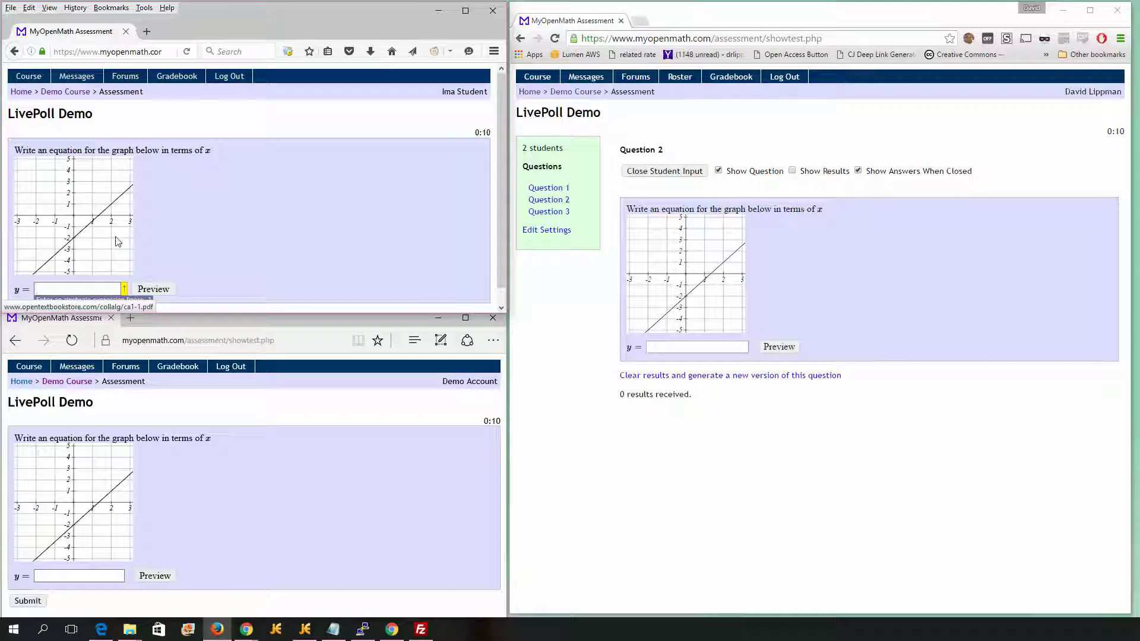
pyautogui.write('3/2x-2')
pyautogui.scroll(-1, 59, 286)
pyautogui.click(35, 301)
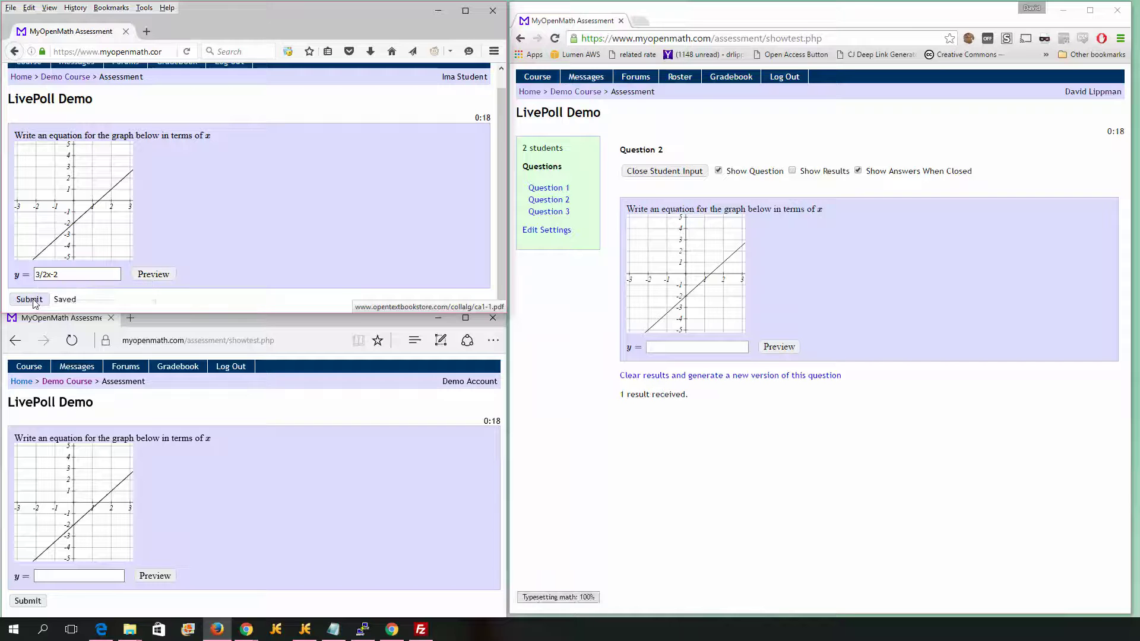
pyautogui.click(793, 171)
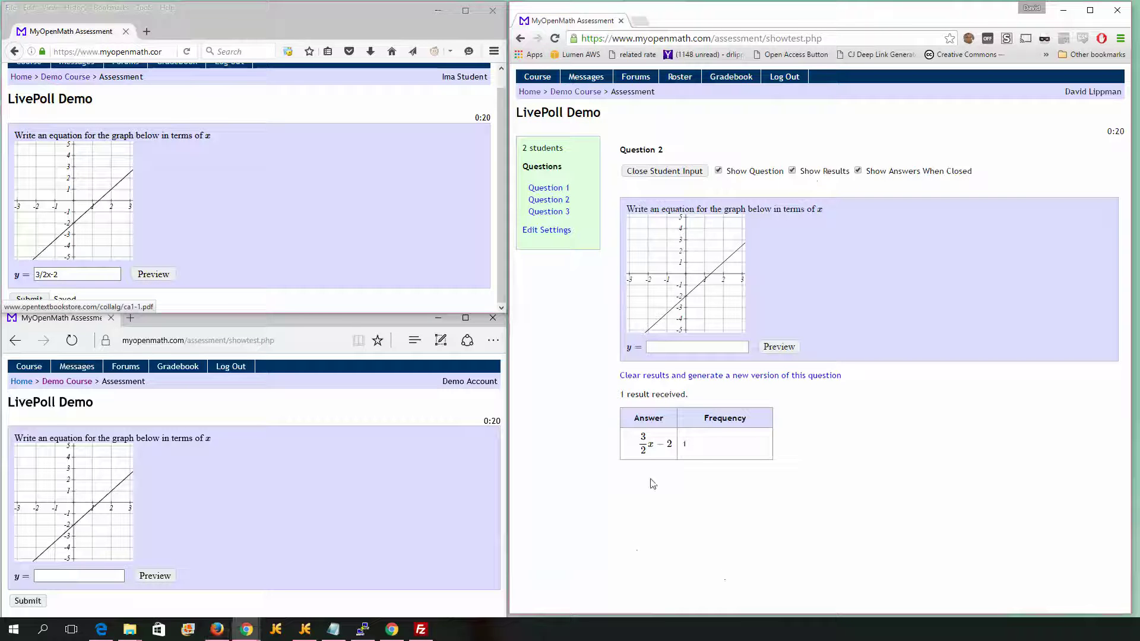
# Submit the second student's 3/2x-2, revise it to -2+3/2x, then close input and load Question 3
pyautogui.click(95, 573)
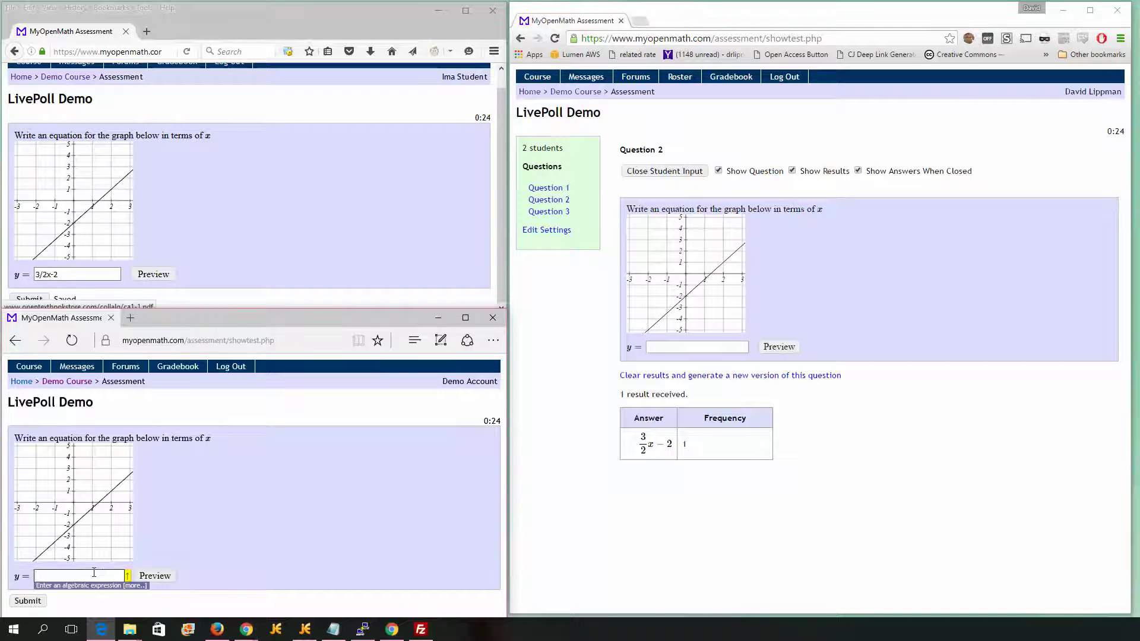
pyautogui.write('3/2x-2')
pyautogui.click(28, 601)
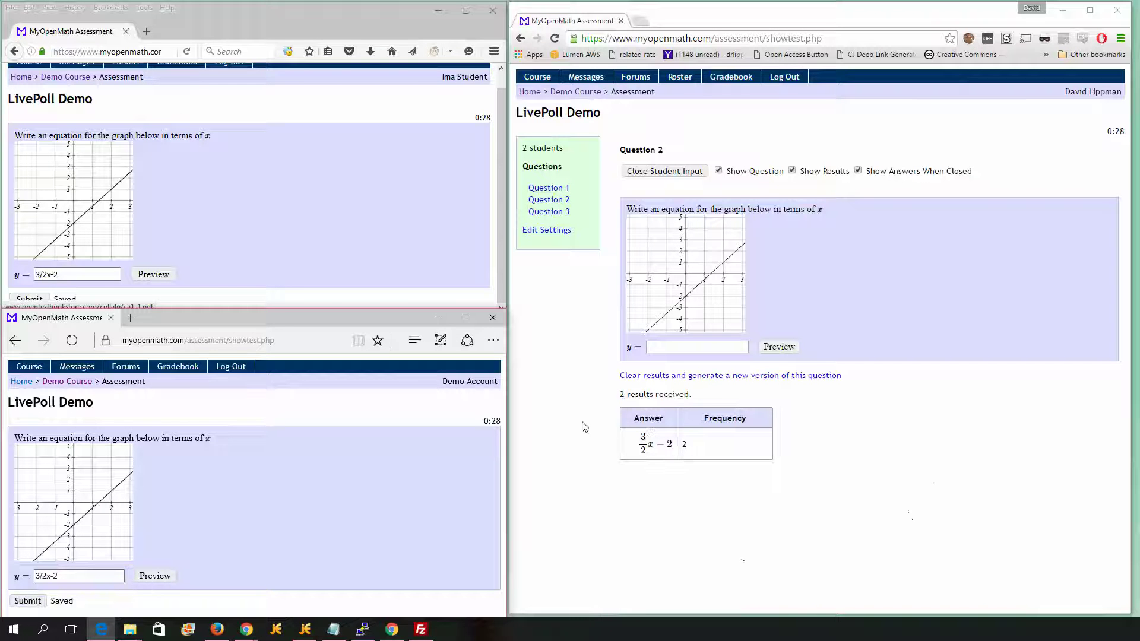
pyautogui.click(59, 577)
pyautogui.click(38, 576)
pyautogui.write('2')
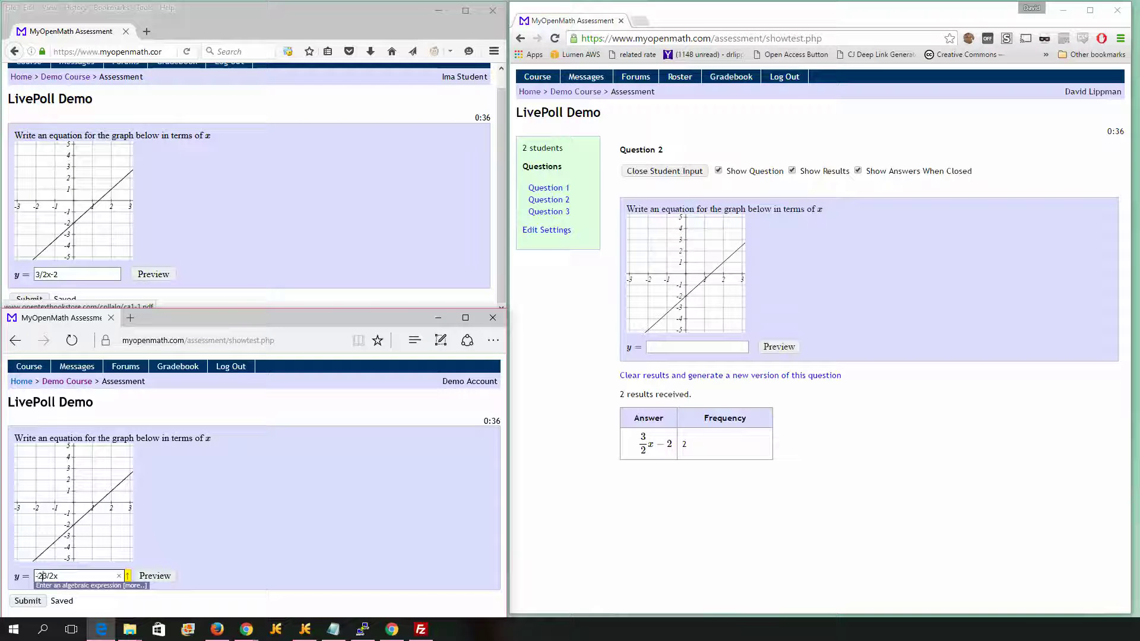
pyautogui.write('+')
pyautogui.click(27, 601)
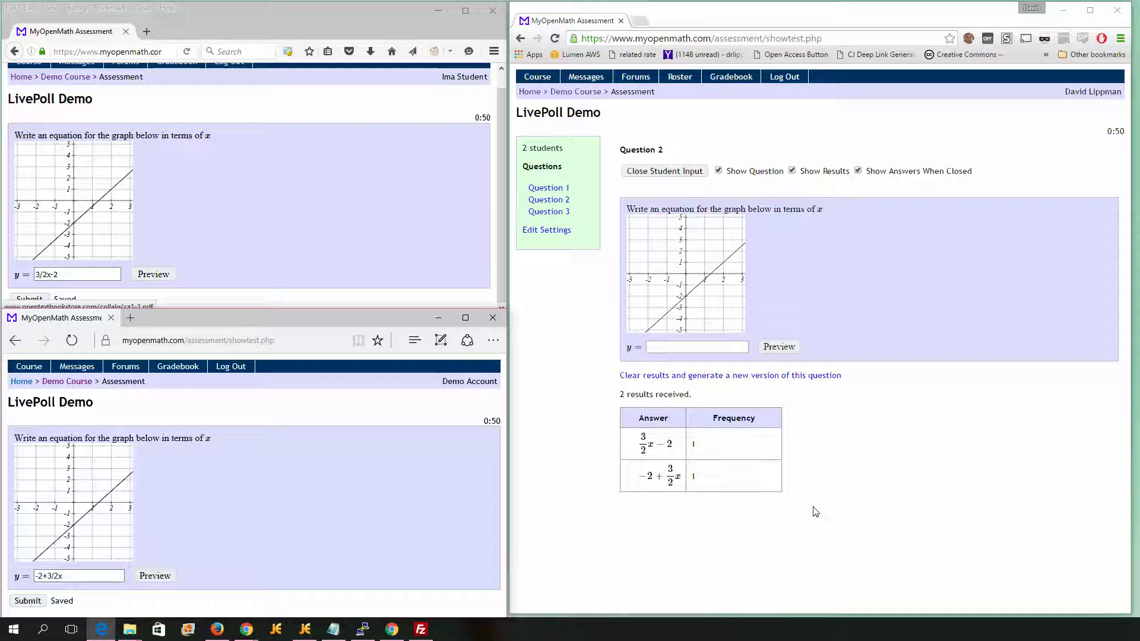
pyautogui.click(648, 172)
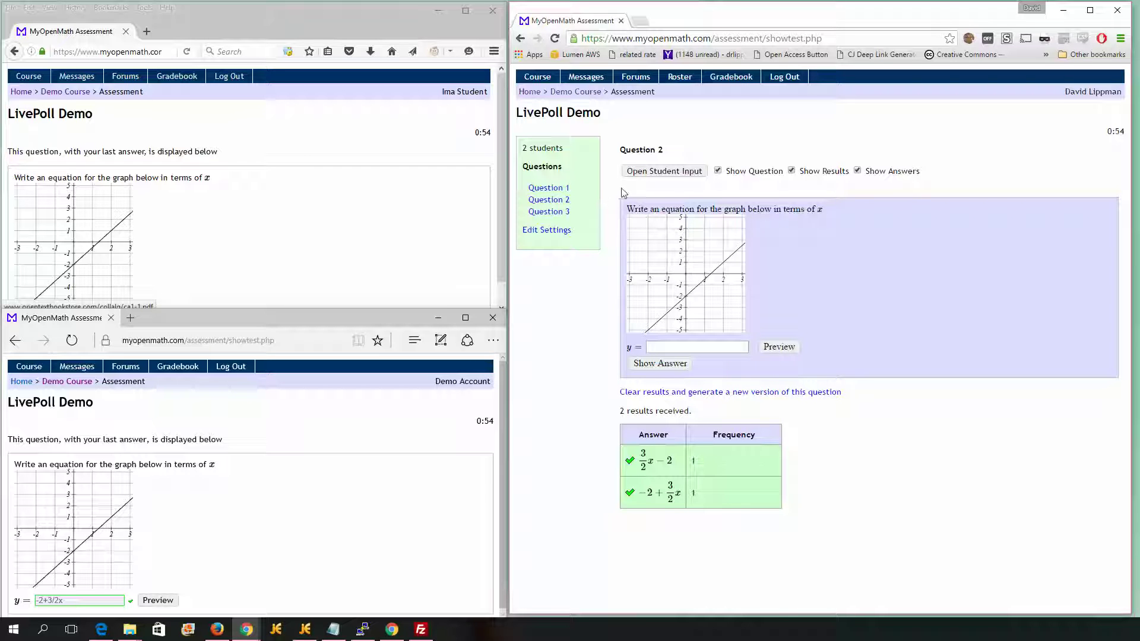
pyautogui.click(545, 213)
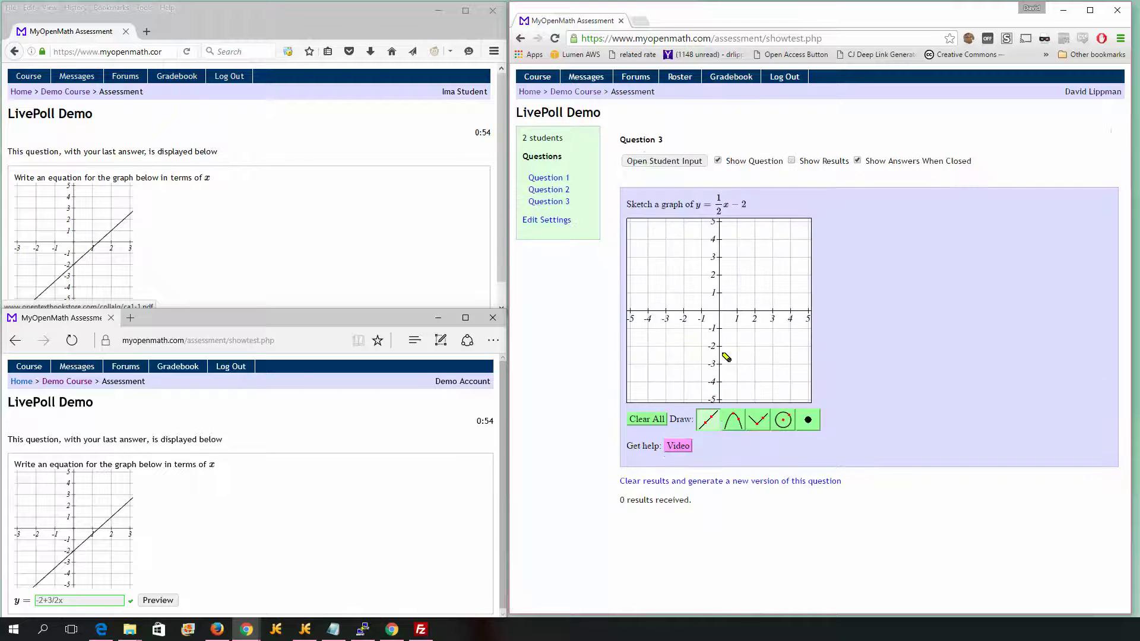
# Open Question 3, submit the first student's line through (0,-2) and (2,-1), and show results
pyautogui.click(634, 162)
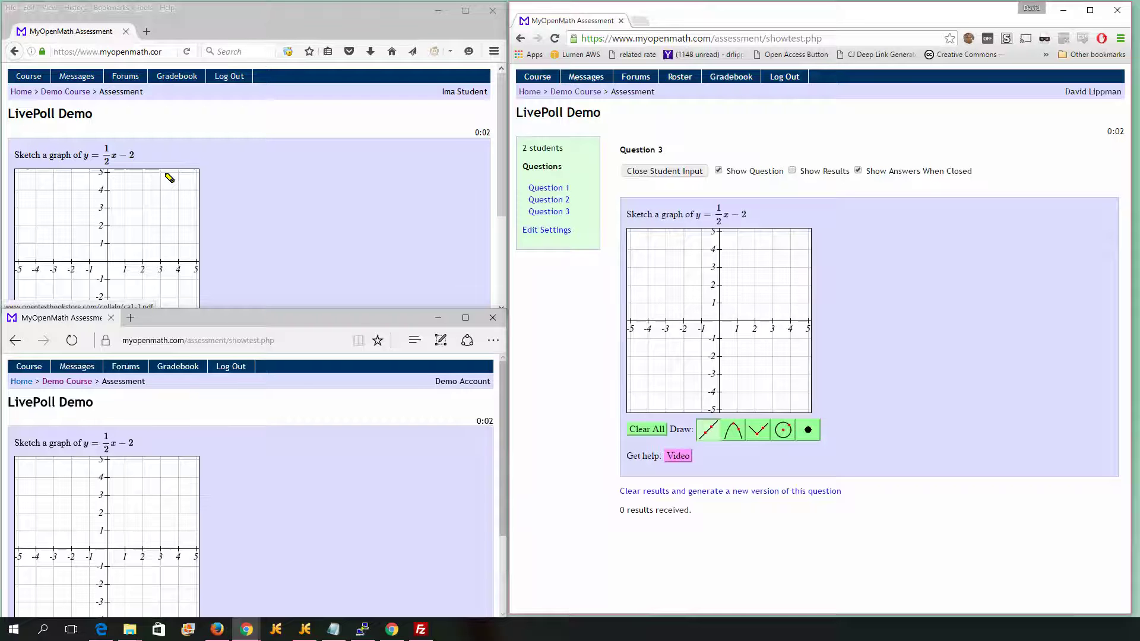
pyautogui.click(357, 231)
pyautogui.moveTo(284, 313); pyautogui.dragTo(285, 414)
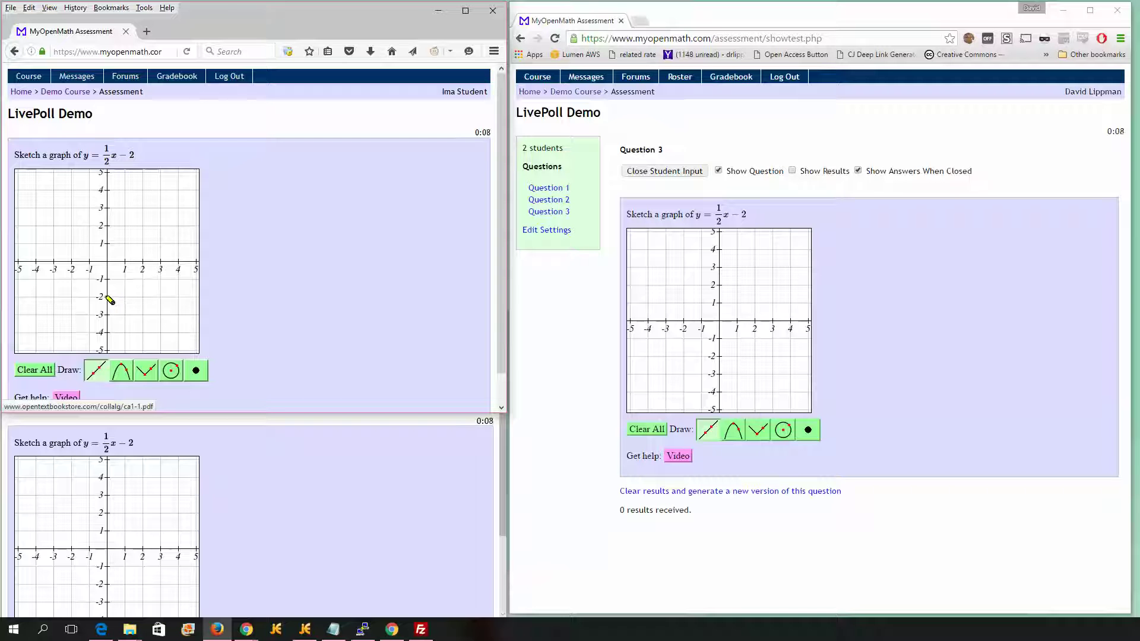
pyautogui.click(107, 296)
pyautogui.click(143, 278)
pyautogui.scroll(-1, 80, 359)
pyautogui.click(29, 399)
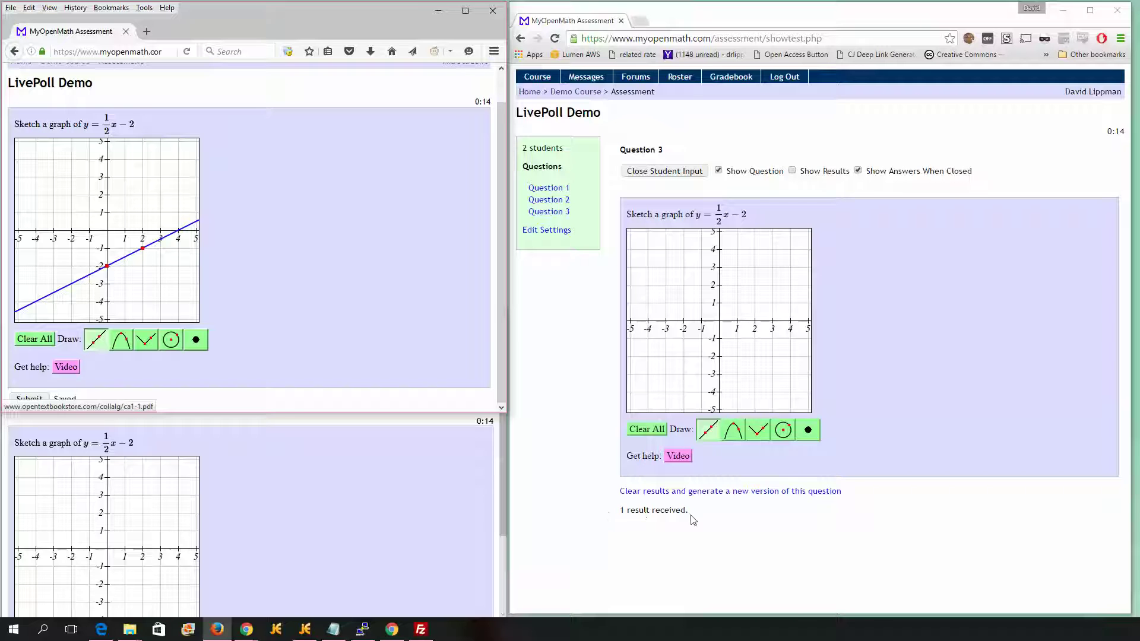
pyautogui.click(822, 172)
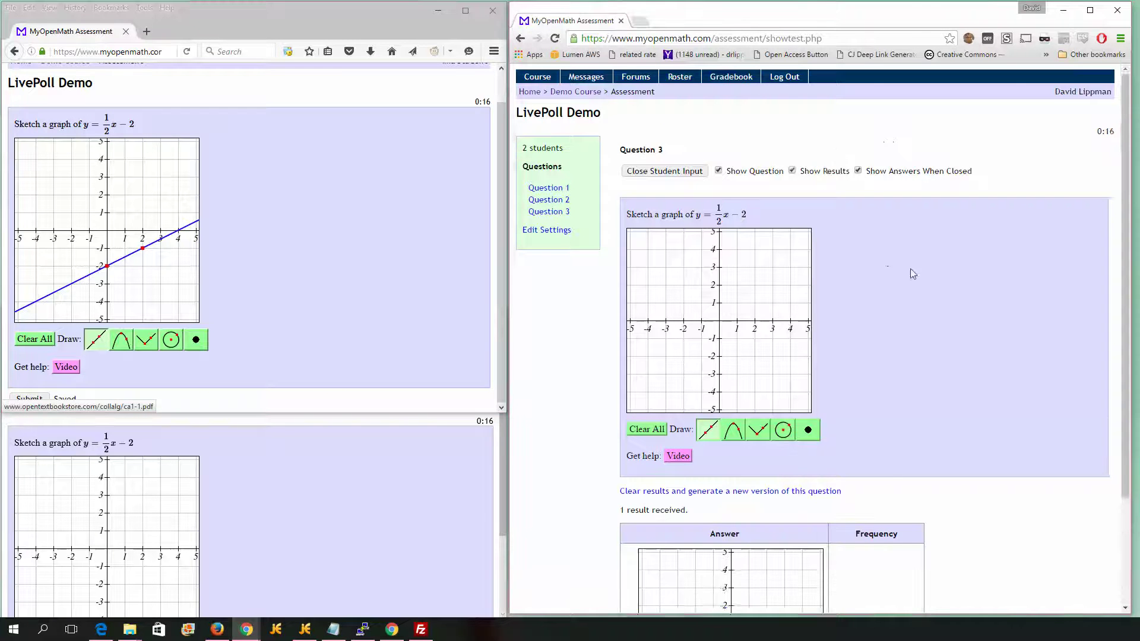
pyautogui.scroll(-3, 912, 275)
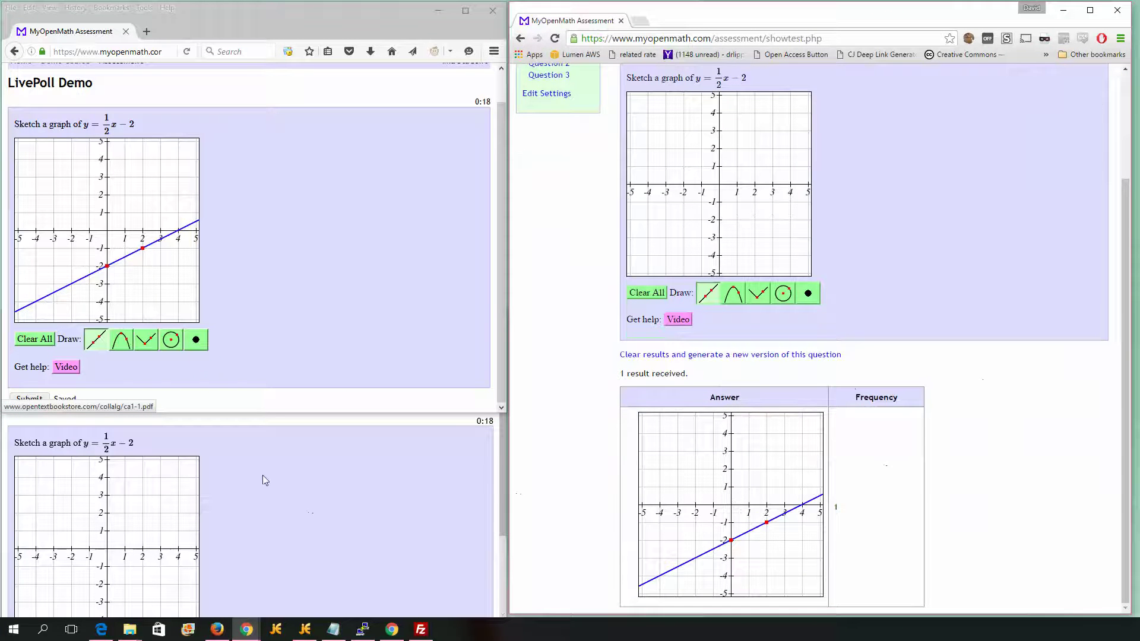
# Draw the second student's line, adjusting its points to (0,-2) and (-2,-3)
pyautogui.click(287, 497)
pyautogui.scroll(-2, 287, 475)
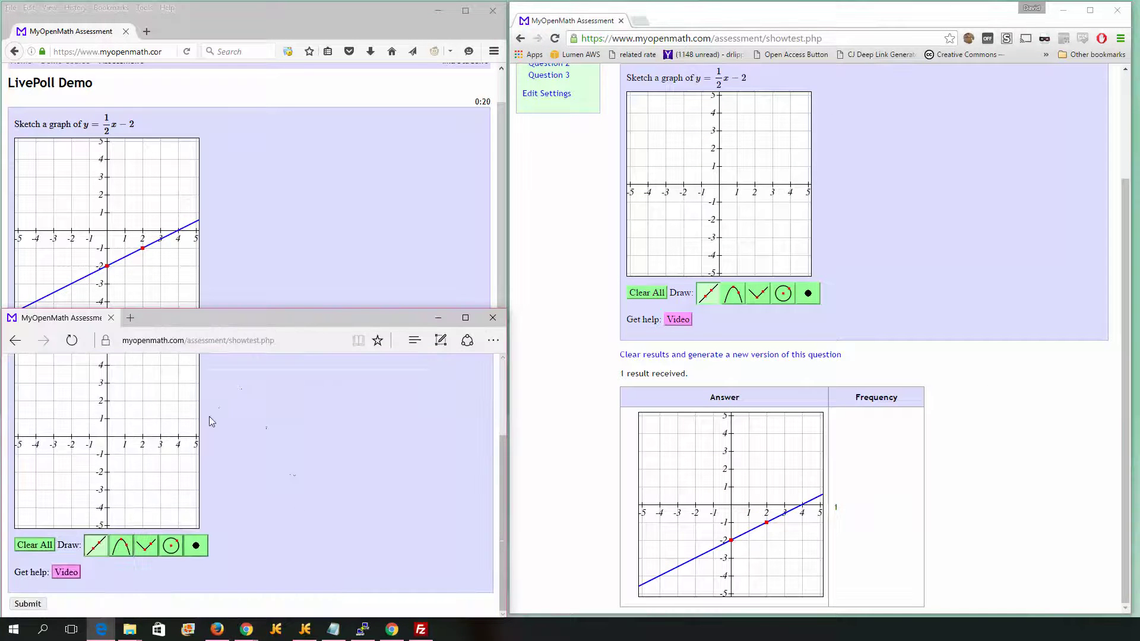
pyautogui.click(107, 454)
pyautogui.click(71, 490)
pyautogui.moveTo(71, 490); pyautogui.dragTo(54, 474)
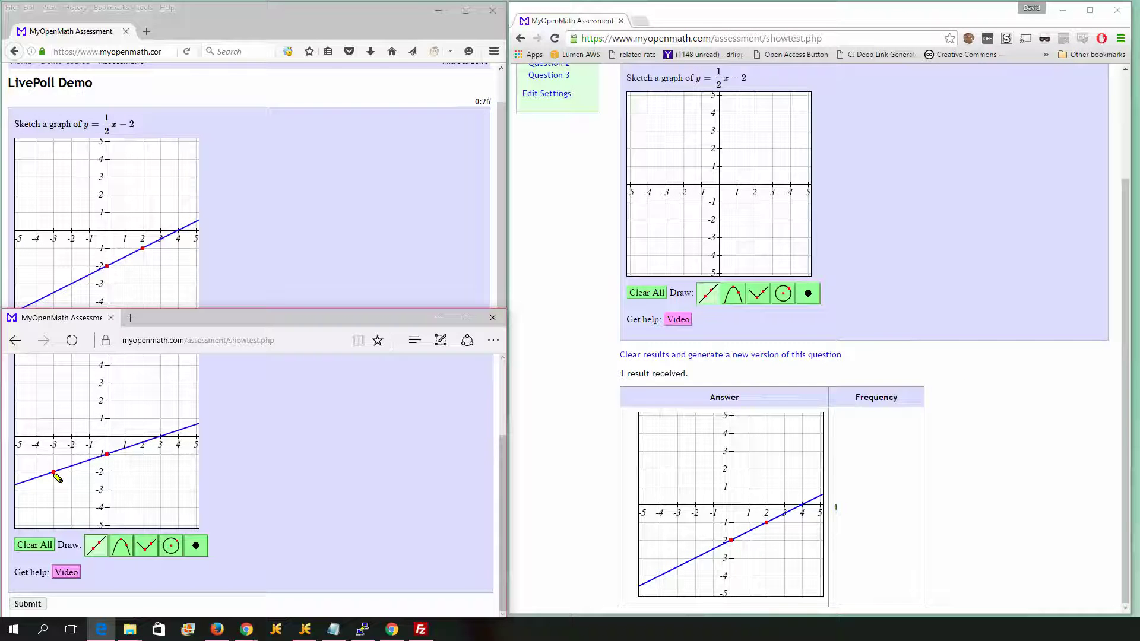
pyautogui.moveTo(54, 474); pyautogui.dragTo(54, 490)
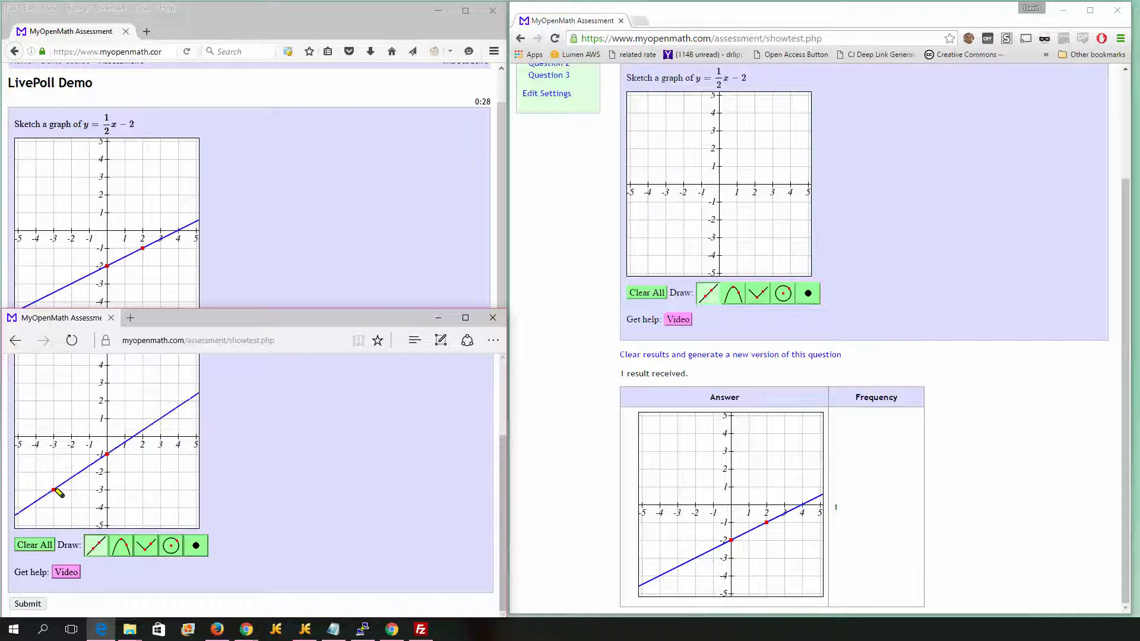
pyautogui.moveTo(107, 454)
pyautogui.mouseDown()
pyautogui.moveTo(104, 481)
pyautogui.moveTo(107, 473)
pyautogui.mouseUp()
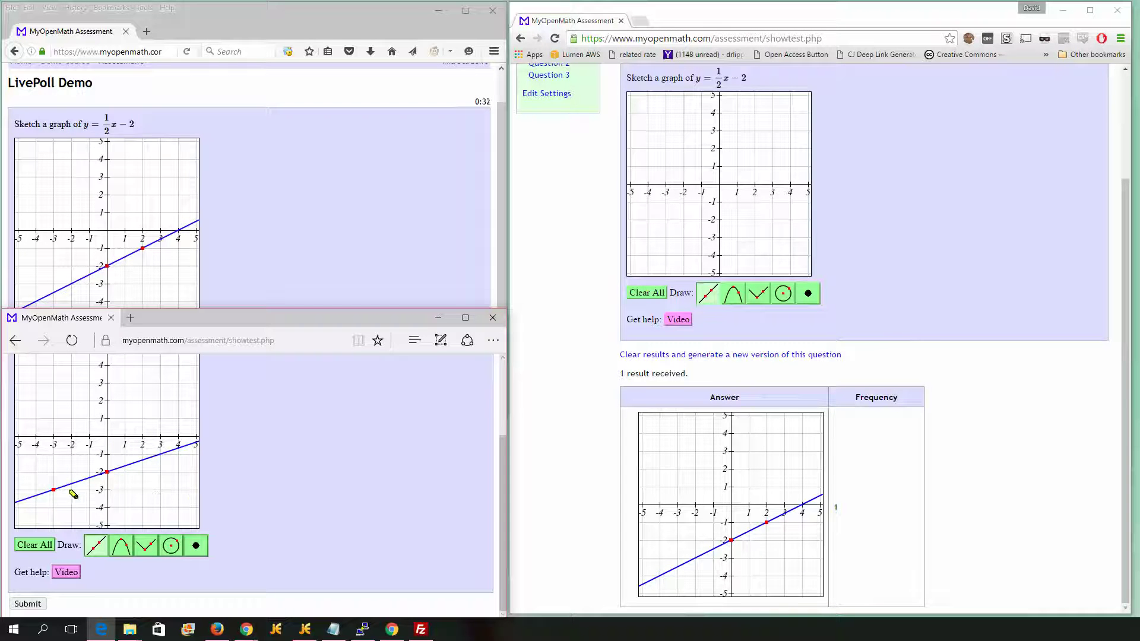
pyautogui.moveTo(55, 490); pyautogui.dragTo(71, 490)
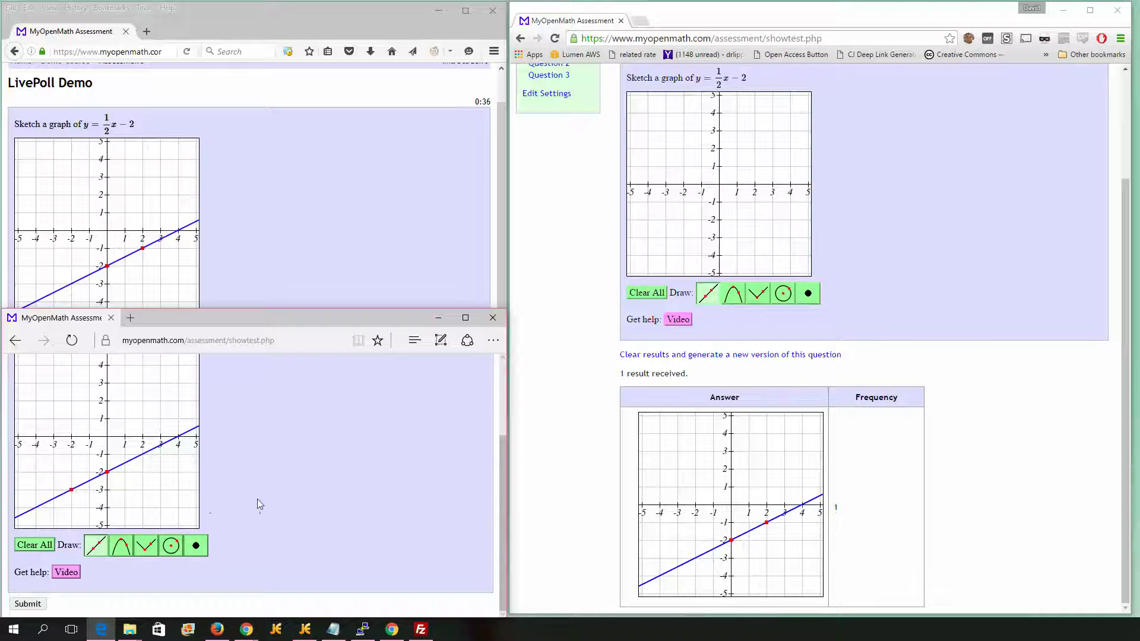
# Submit the second student's line, then make it horizontal and tilted, resubmitting after each change
pyautogui.click(34, 603)
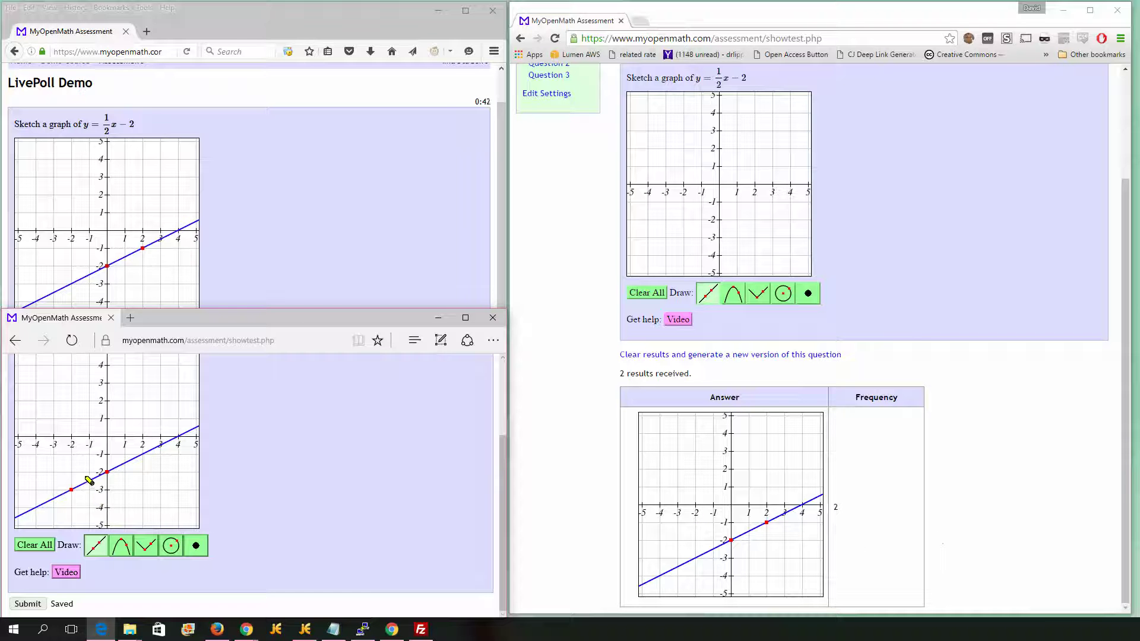
pyautogui.moveTo(75, 488); pyautogui.dragTo(63, 472)
pyautogui.click(36, 603)
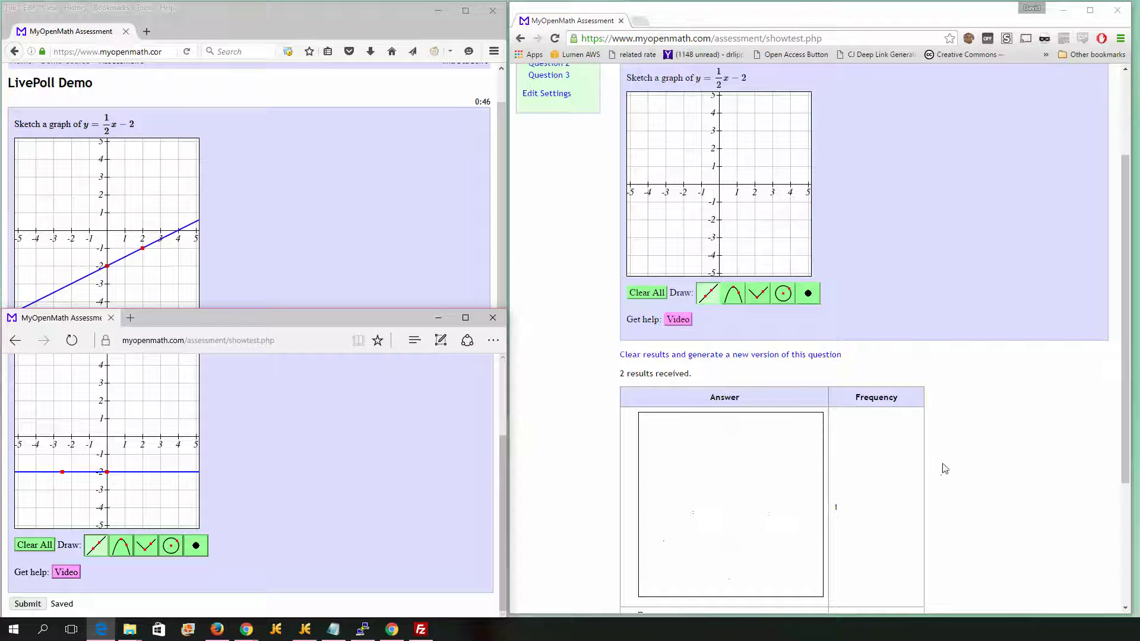
pyautogui.scroll(-3, 945, 466)
pyautogui.moveTo(57, 472); pyautogui.dragTo(62, 464)
pyautogui.click(38, 598)
pyautogui.scroll(-1, 841, 400)
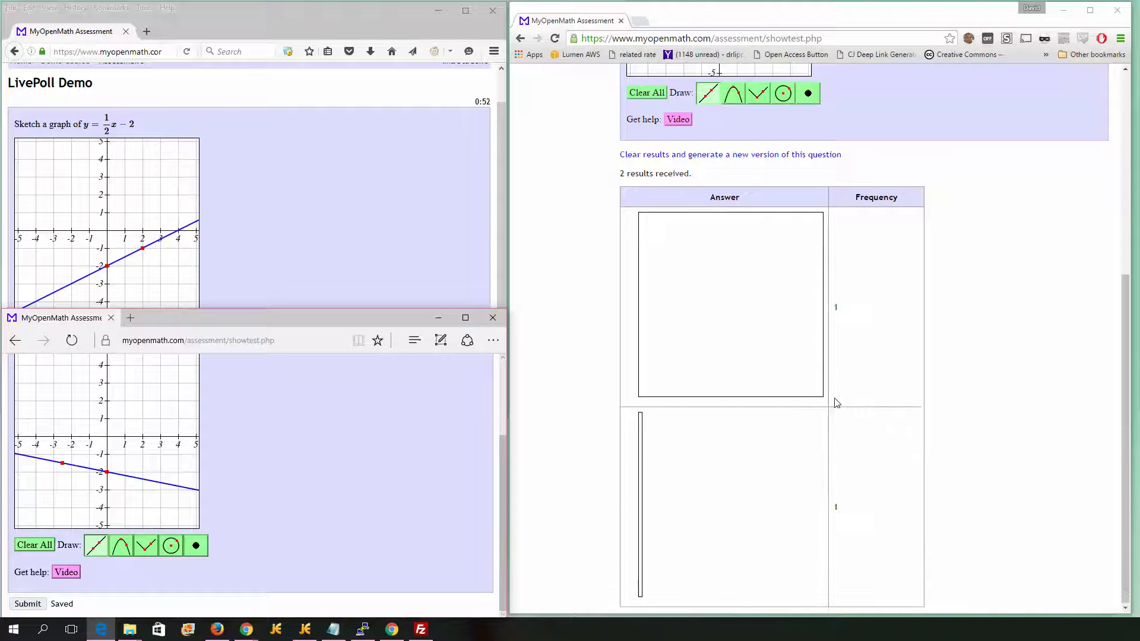
pyautogui.click(31, 599)
pyautogui.click(306, 230)
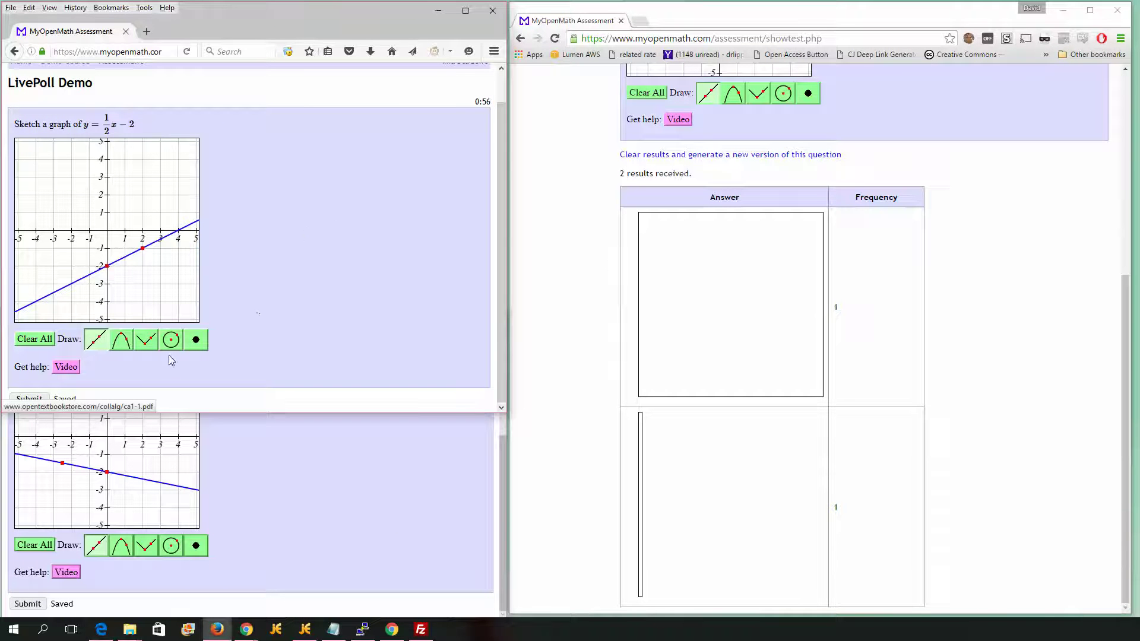
pyautogui.scroll(5, 1004, 404)
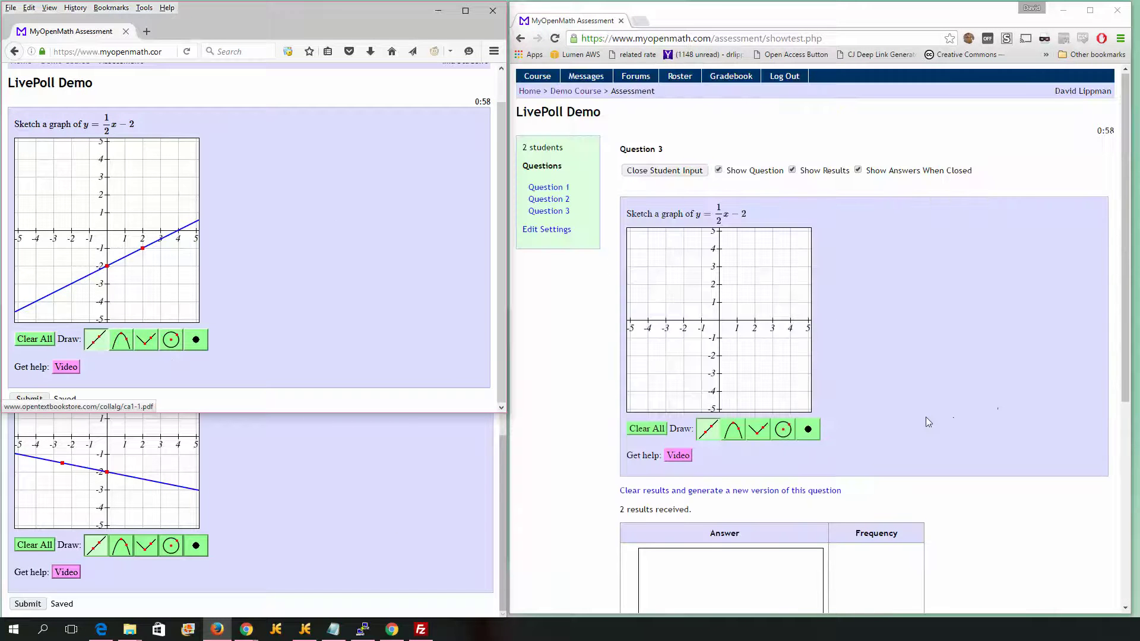